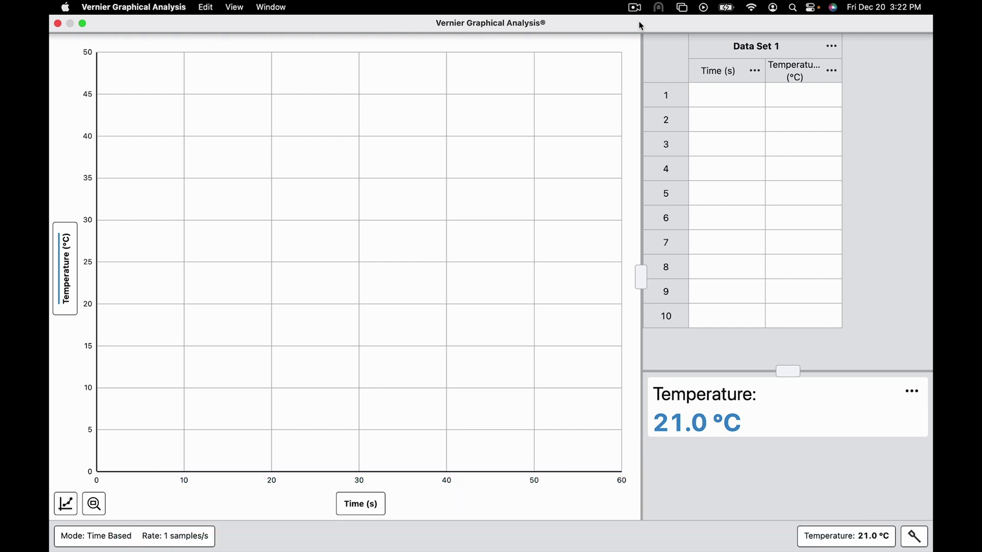
- Add a calculated column named TempF with units F and 2 decimal places
click(834, 72)
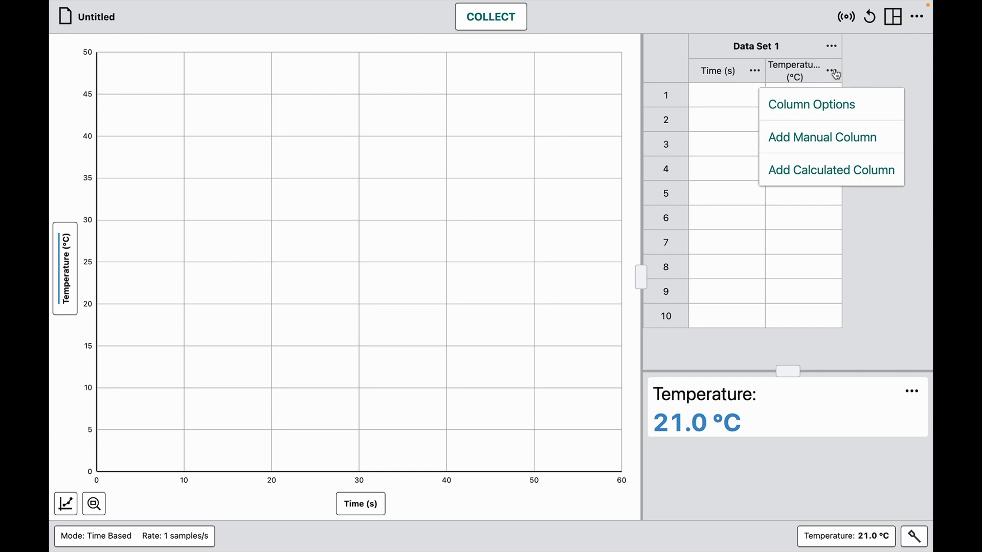
click(826, 172)
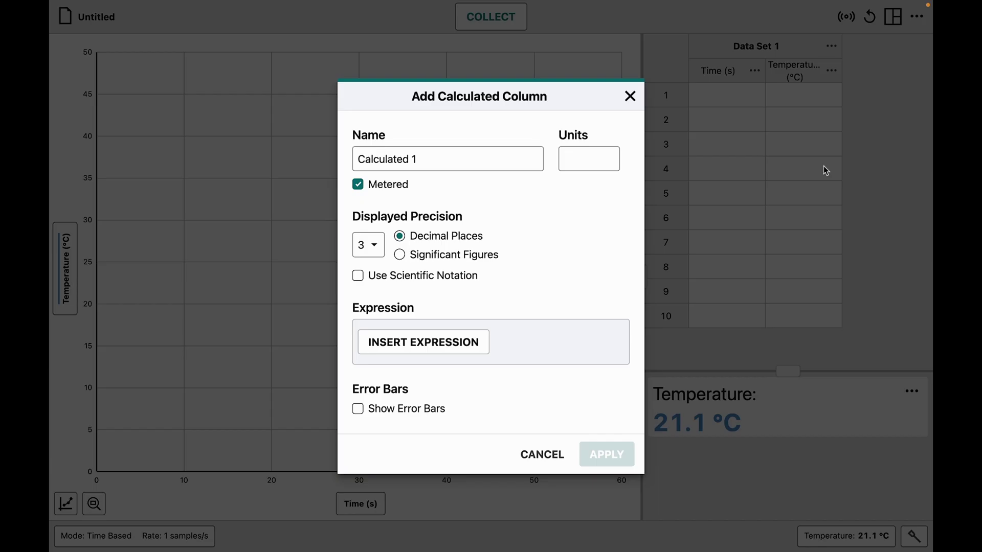
click(452, 162)
text(TempF)
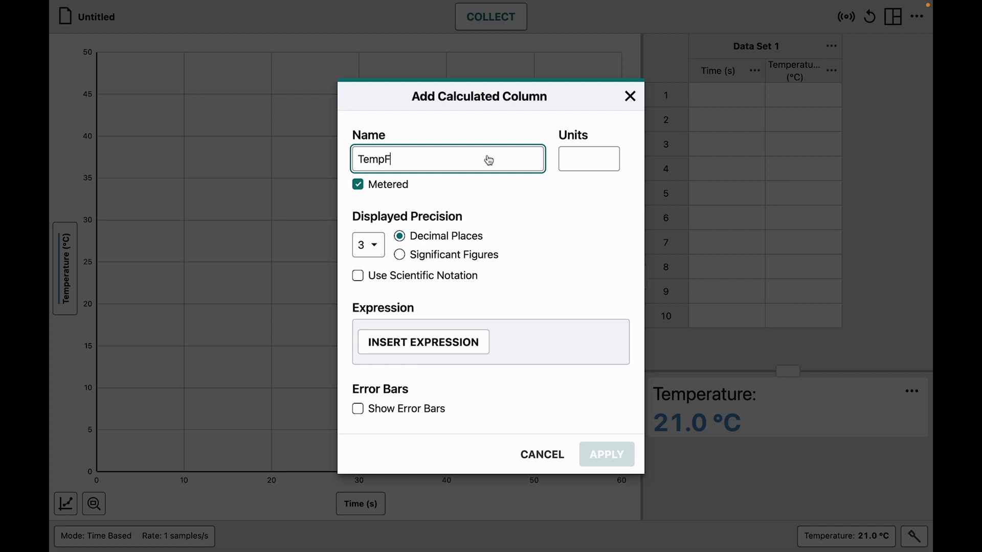
click(580, 159)
text(F)
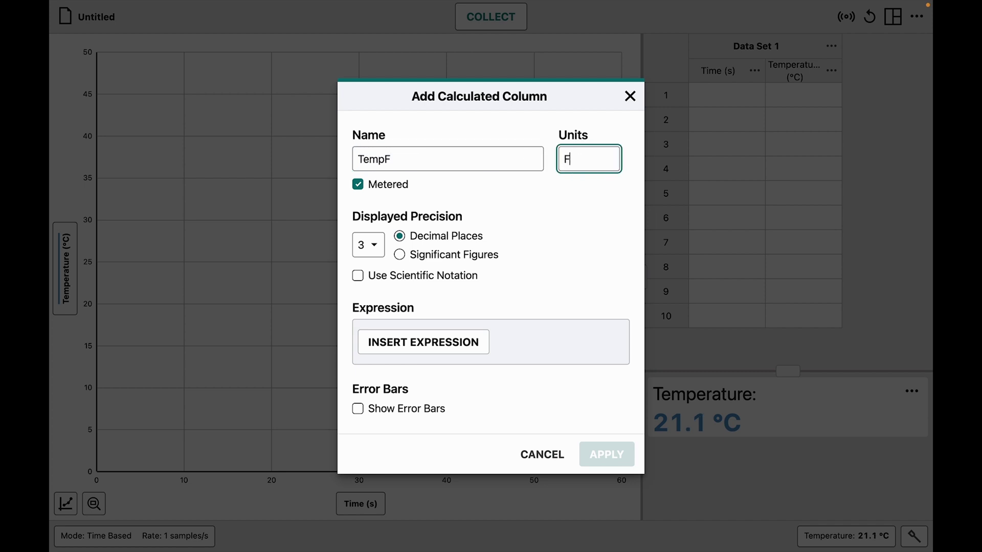
click(372, 252)
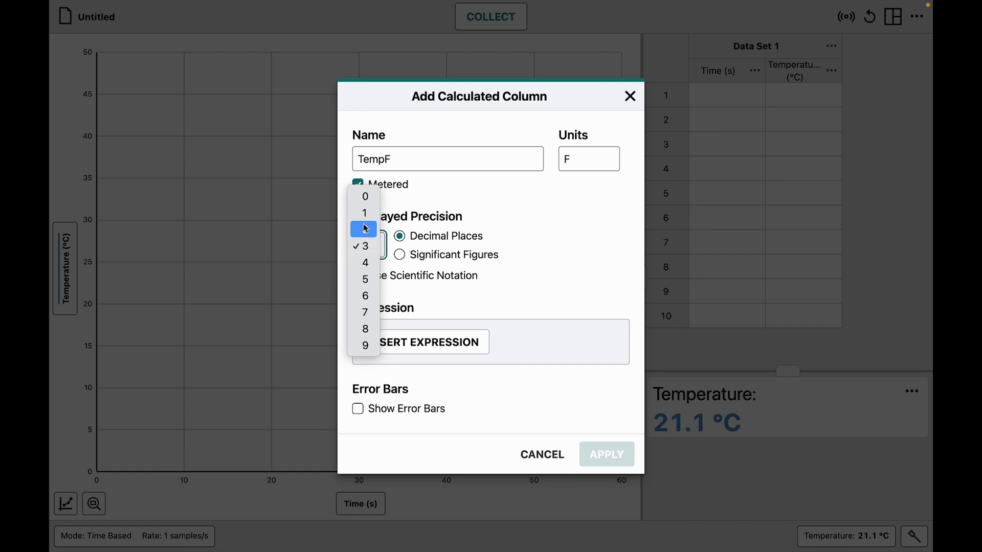
click(365, 229)
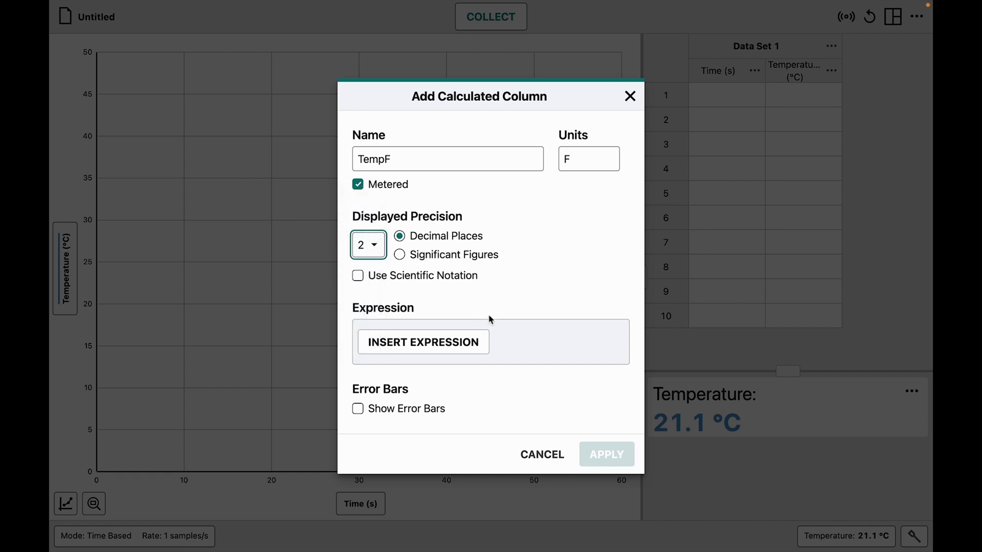
- Set its custom expression to 9/5*"Temperature"+32 and apply to create the column
click(429, 346)
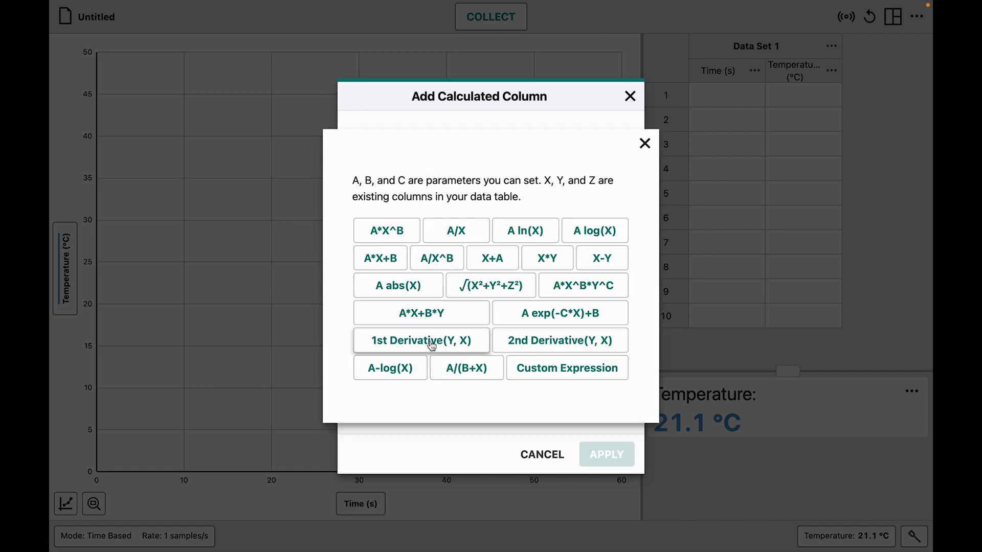
click(547, 369)
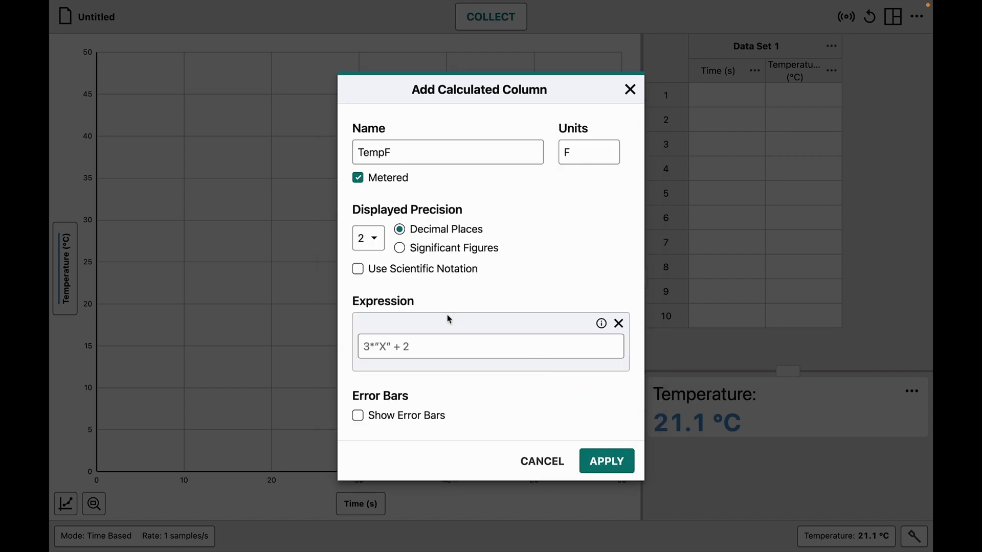
click(424, 352)
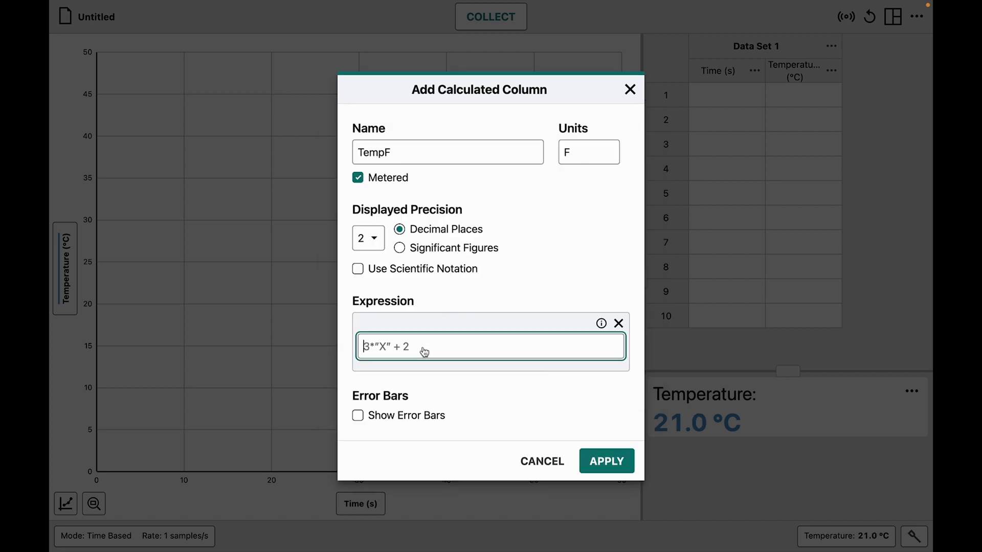
text(9/)
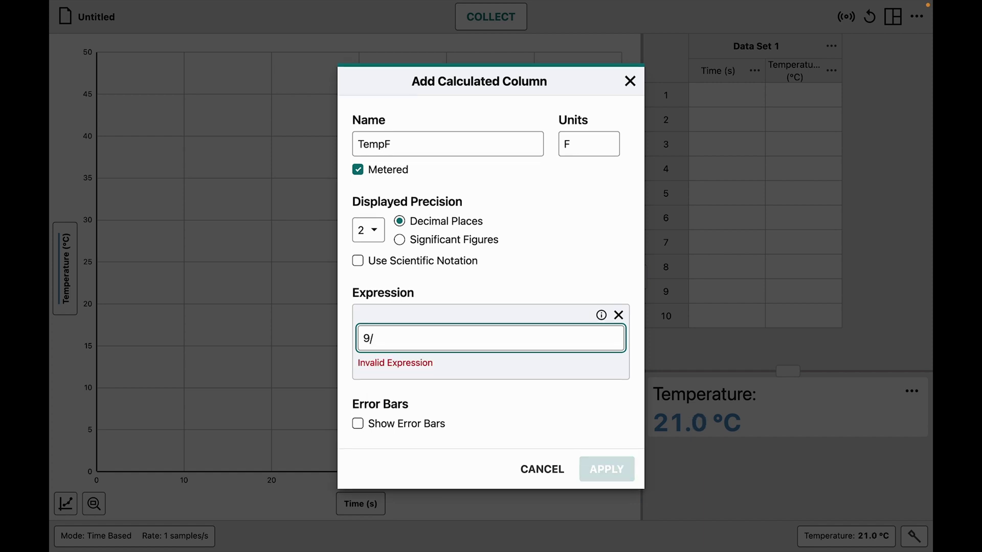
text(5)
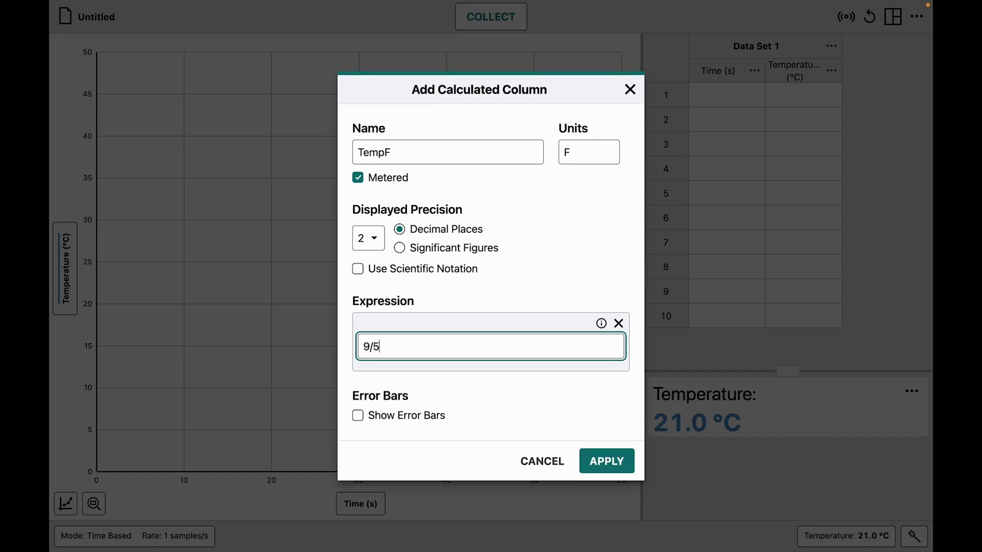
text(*)
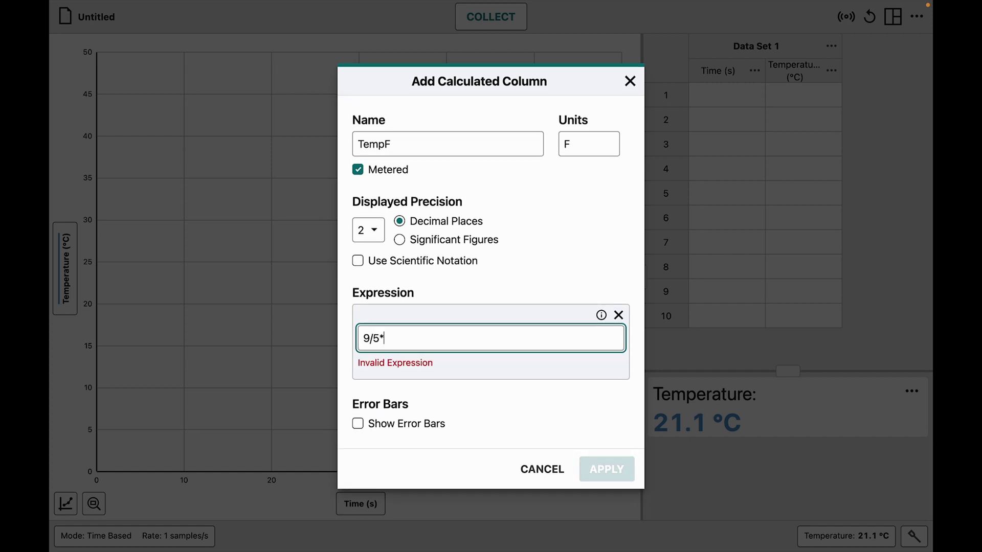
text("Temp)
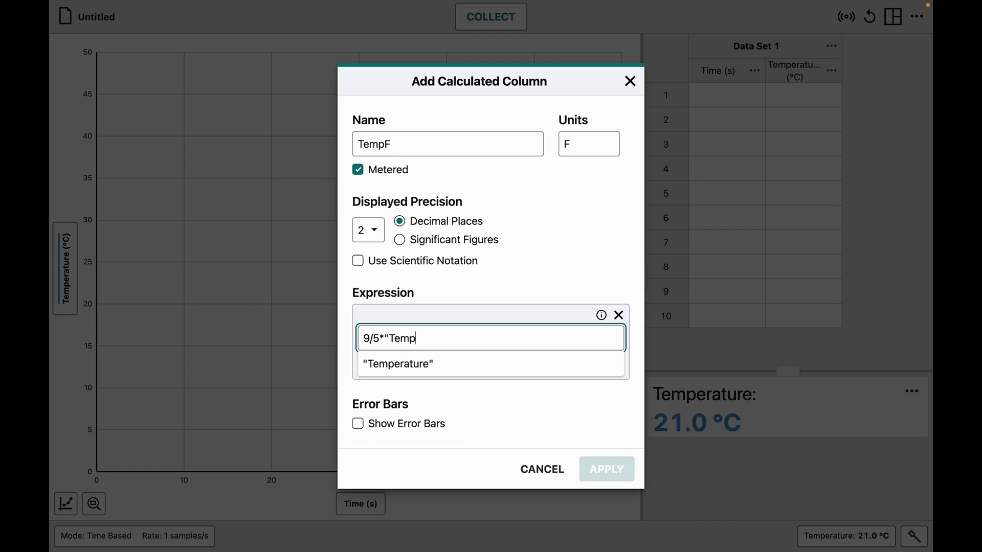
click(411, 365)
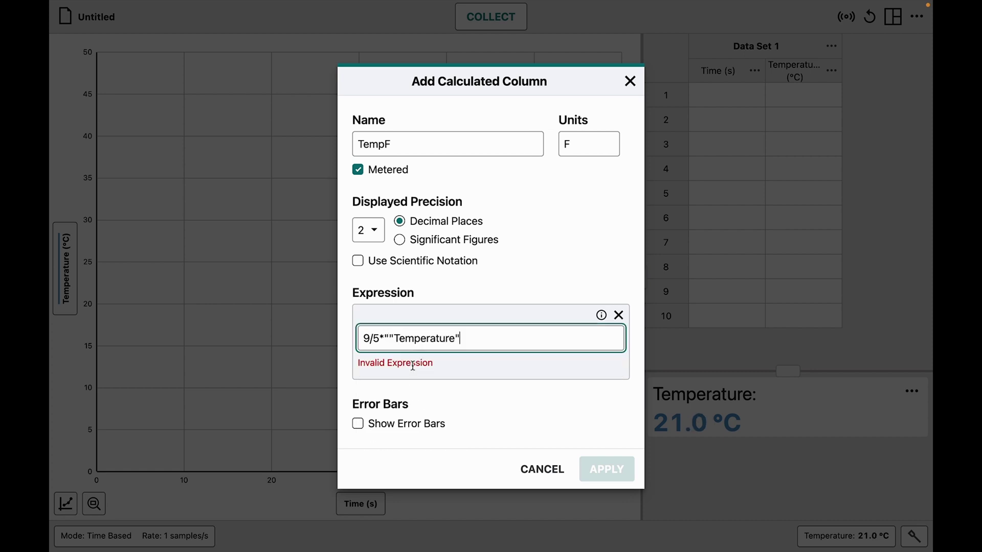
click(393, 341)
key(BackSpace)
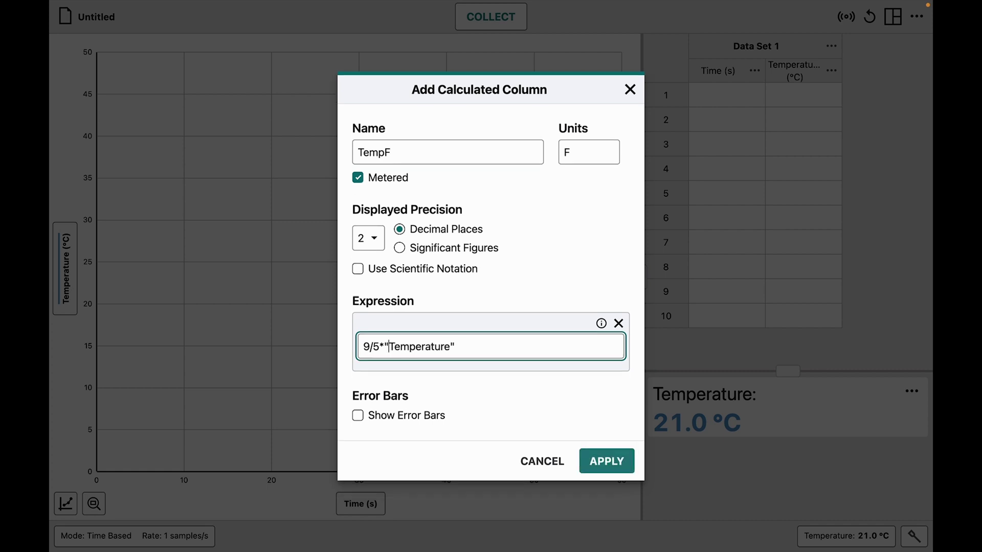
click(475, 352)
text(+32)
click(612, 460)
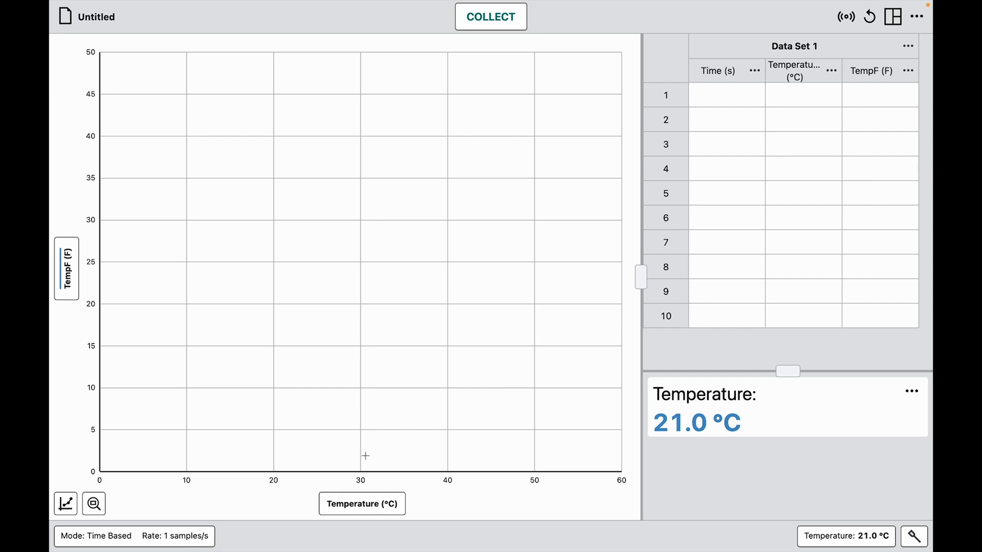
- Check TempF in the Temperature meter's Add/Remove Meters list to show its live meter
click(913, 392)
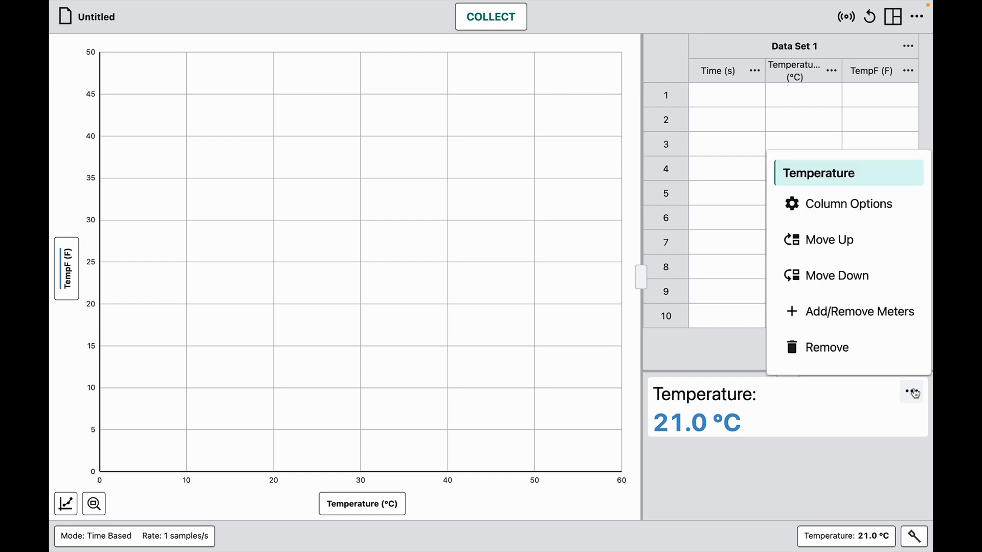
click(848, 312)
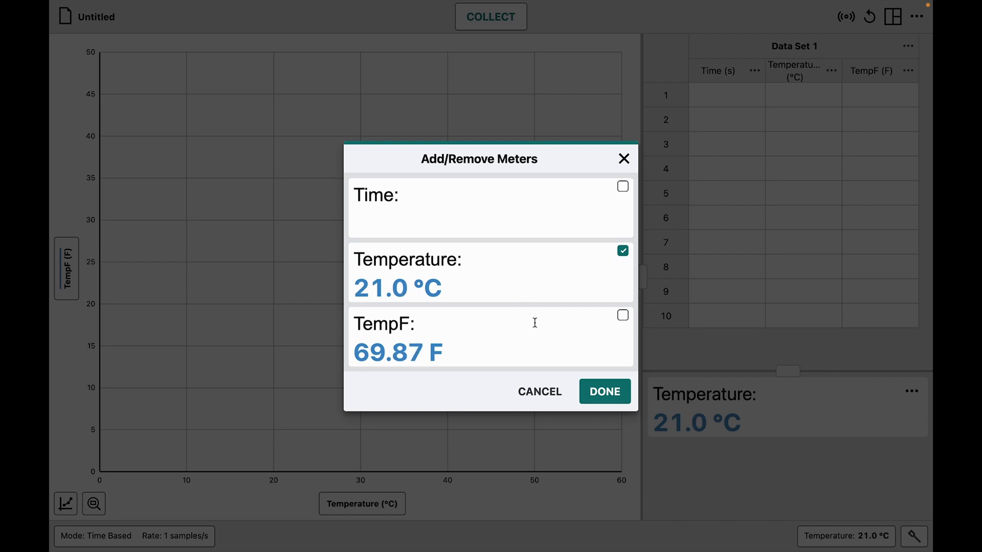
click(622, 317)
click(605, 392)
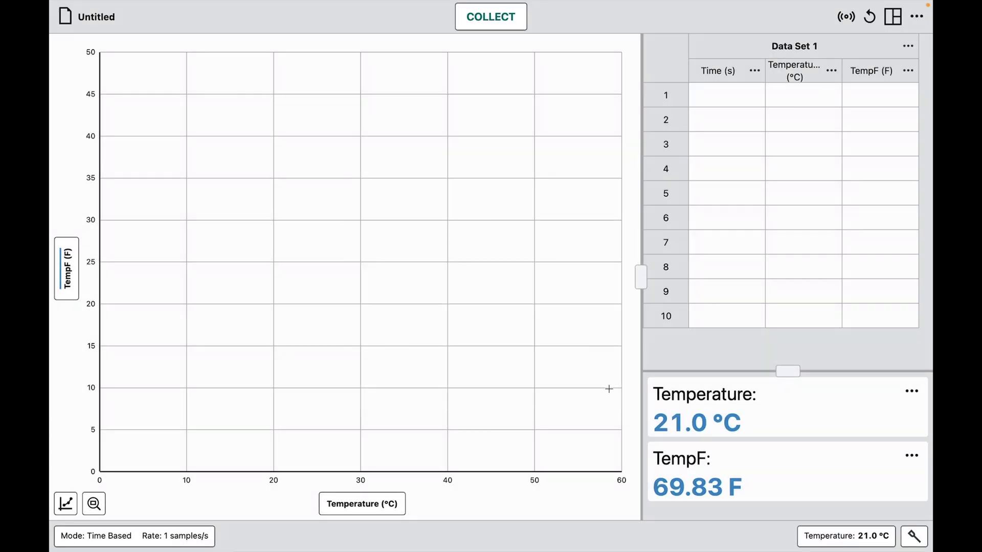
- Make the TempF points red, remove the 12.5 °C marker, and start a 60-second collection
click(65, 264)
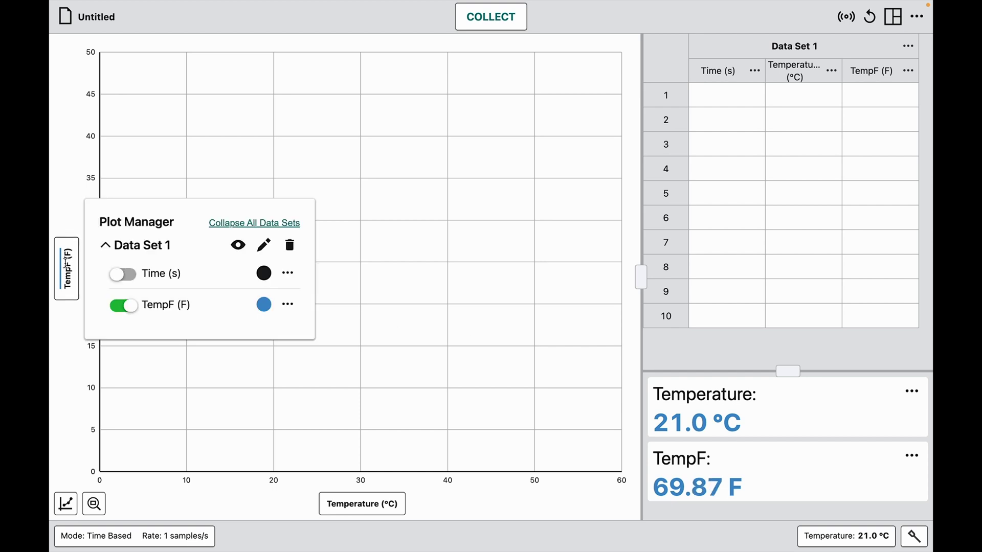
click(263, 306)
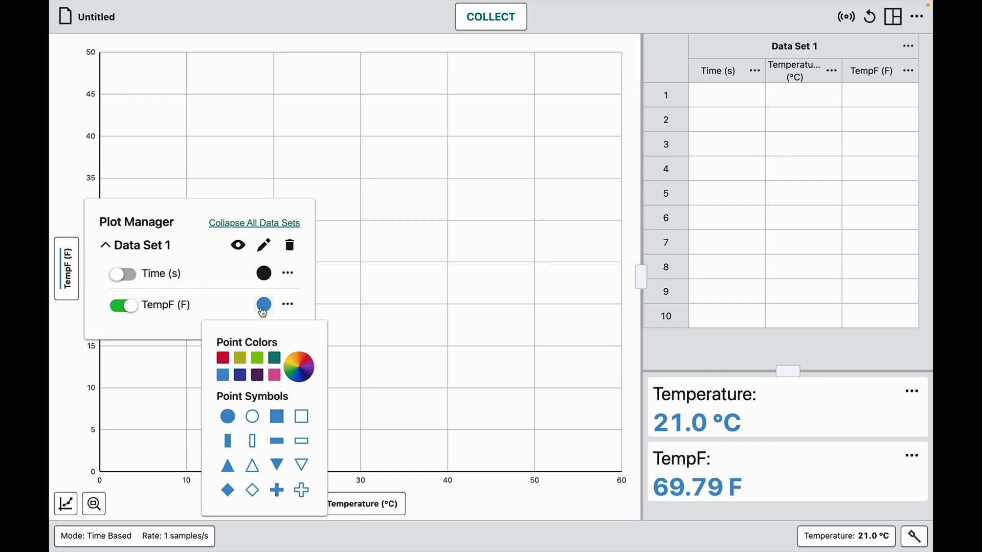
click(223, 359)
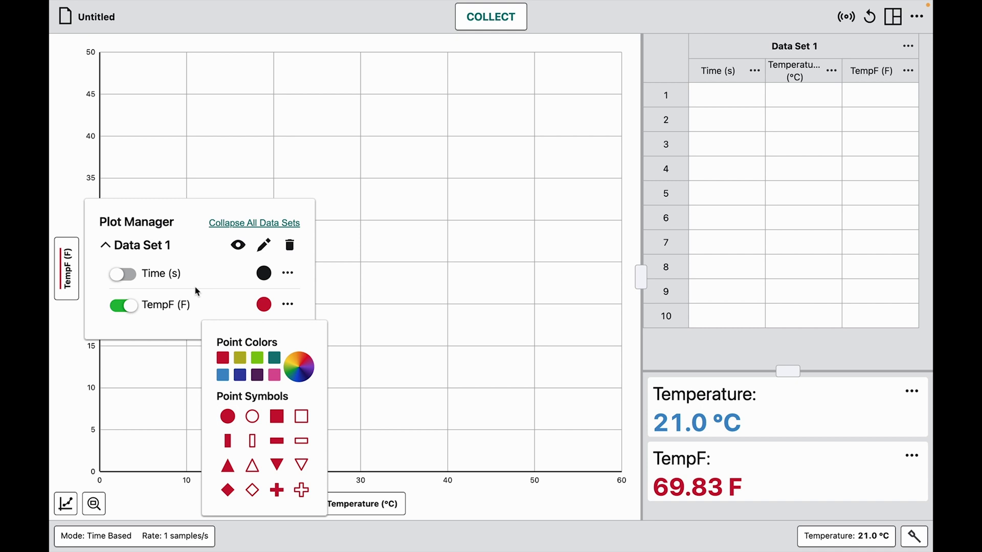
click(208, 177)
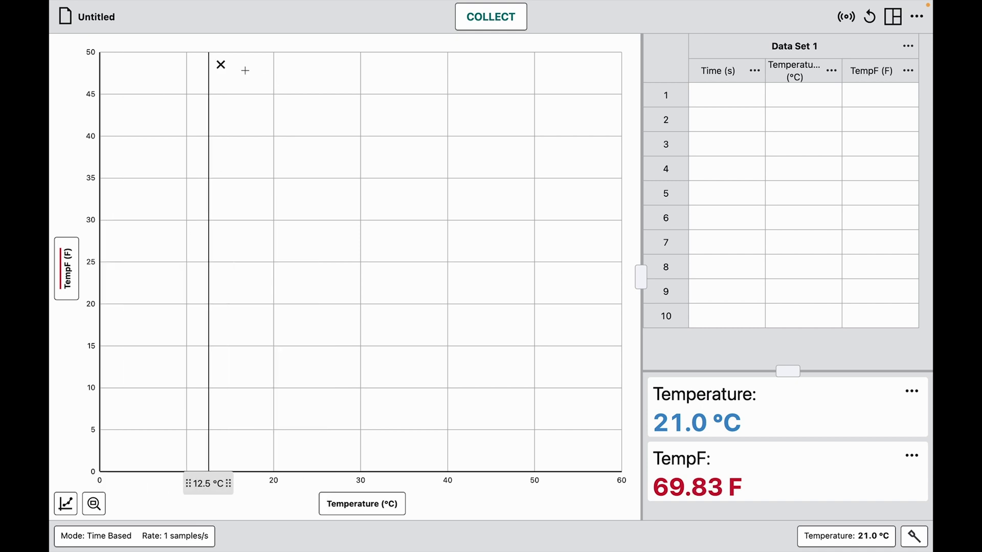
click(220, 64)
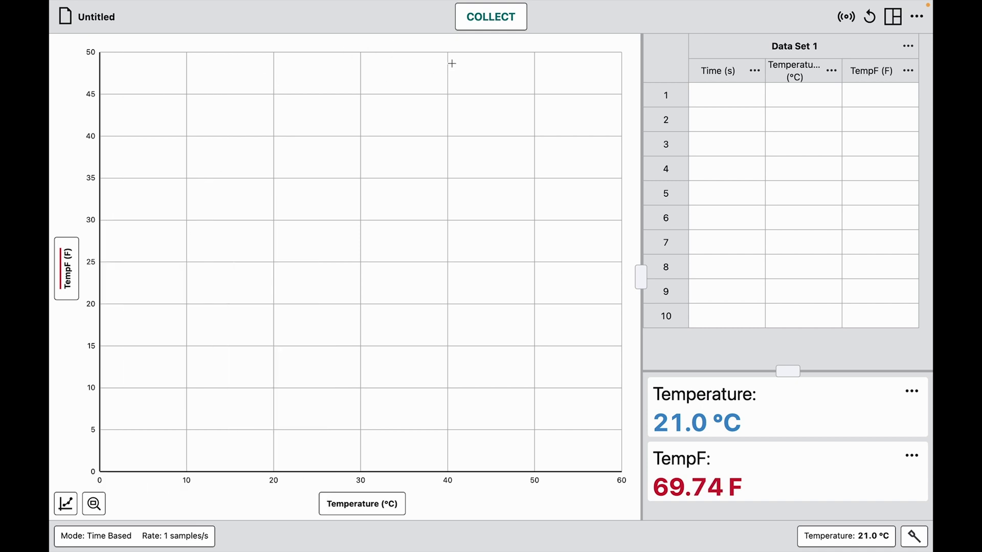
click(480, 17)
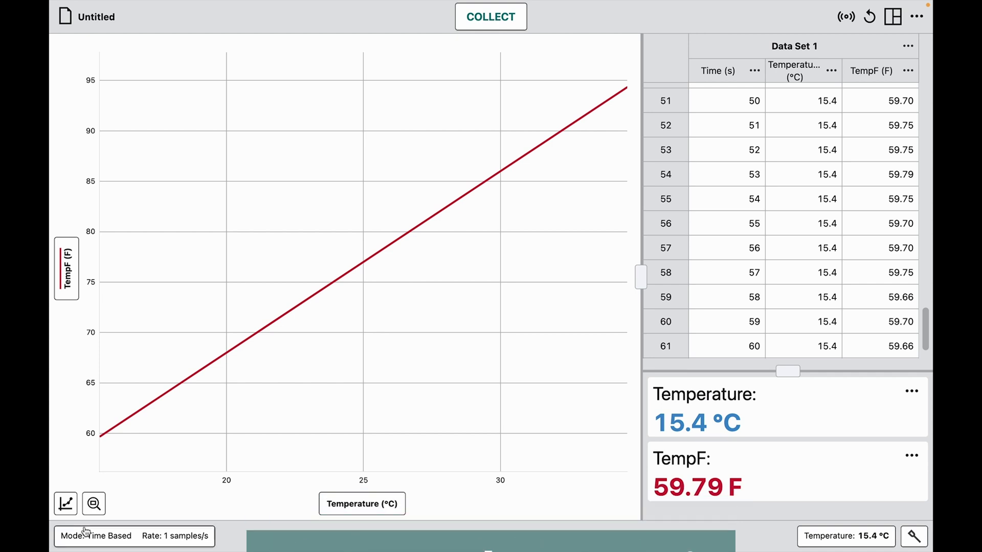
- Add a manual line fit to TempF versus Temperature and drag it onto the data
click(66, 504)
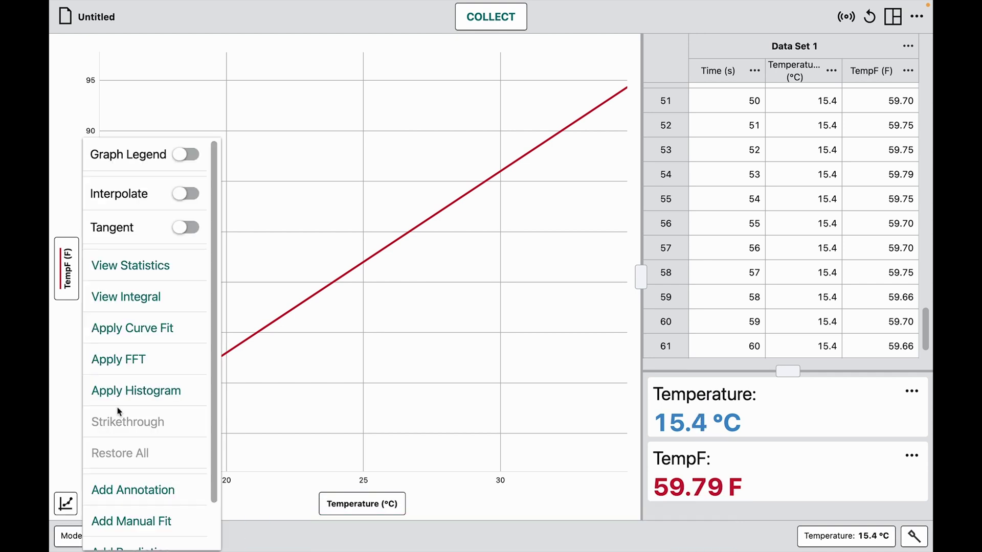
click(134, 520)
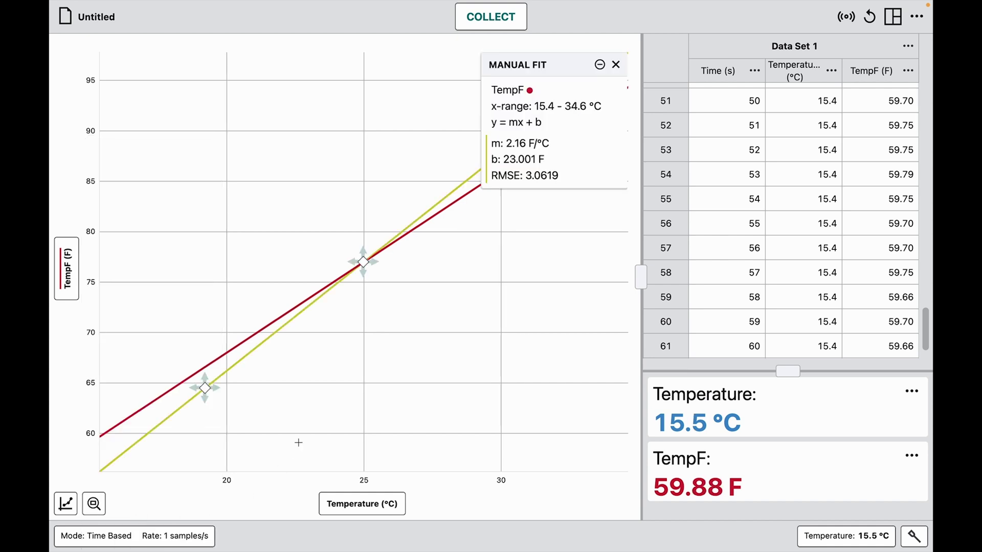
drag(563, 65, 204, 74)
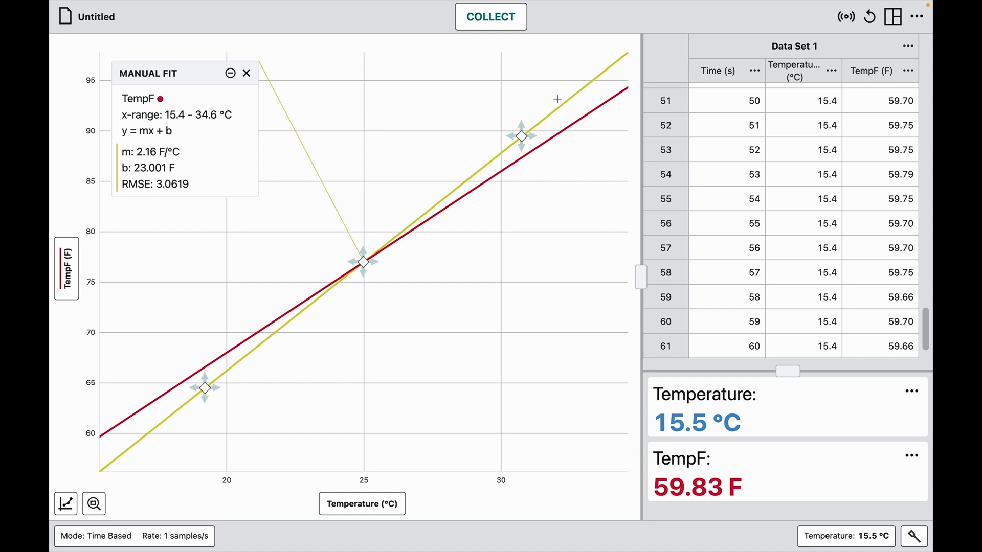
drag(526, 145, 594, 113)
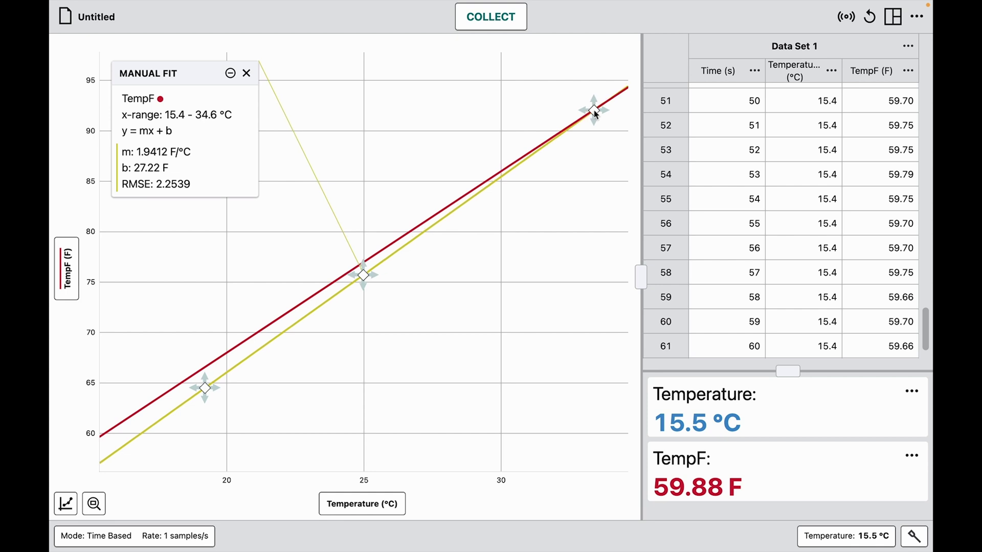
drag(211, 380, 125, 420)
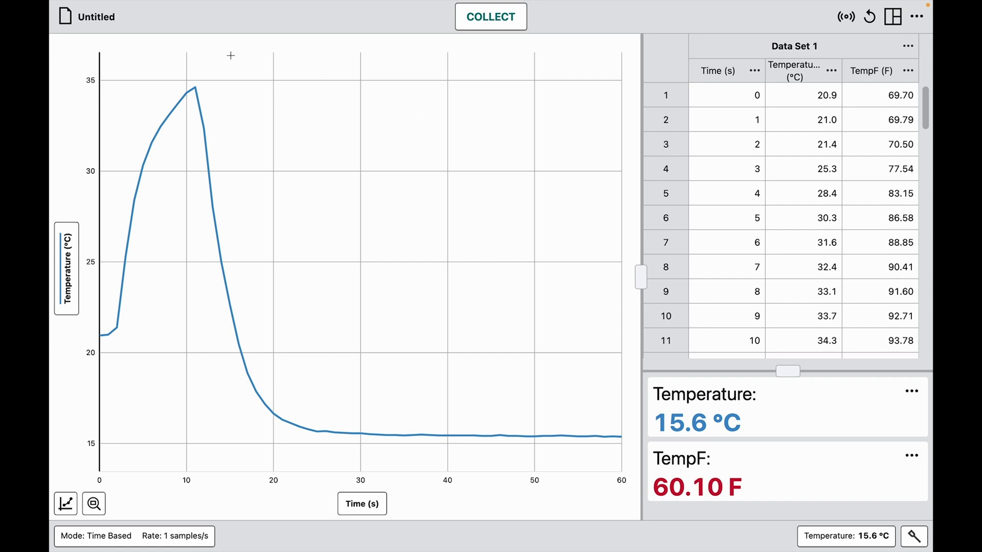
- Select the 0–11 s heating data on the graph and strike it out
drag(196, 63, 87, 74)
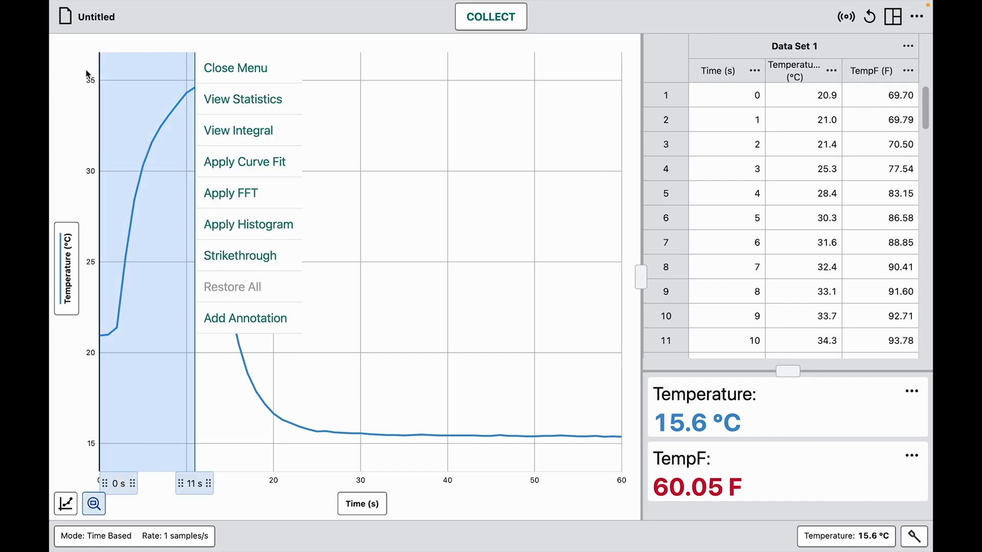
click(240, 256)
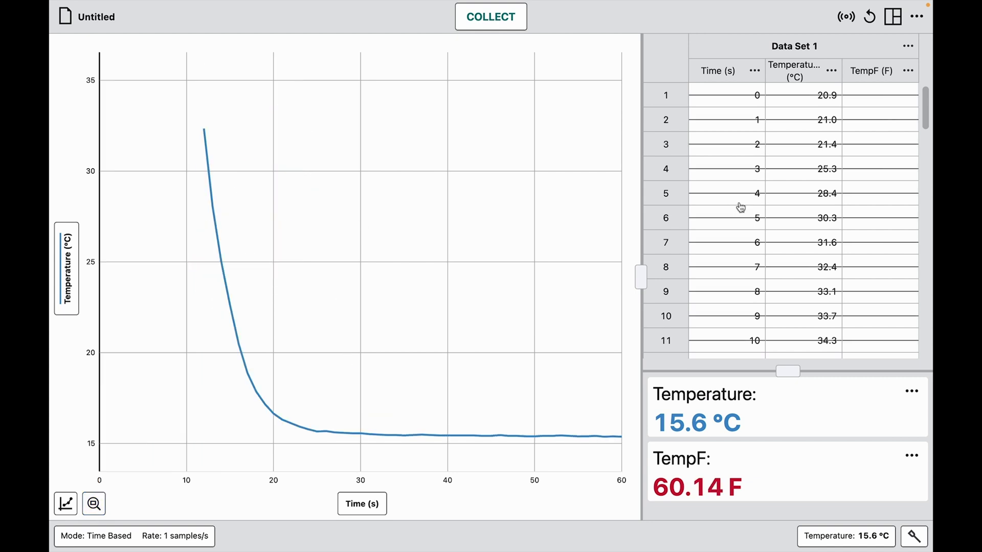
scroll(797, 191, down, 2)
scroll(797, 190, down, 10)
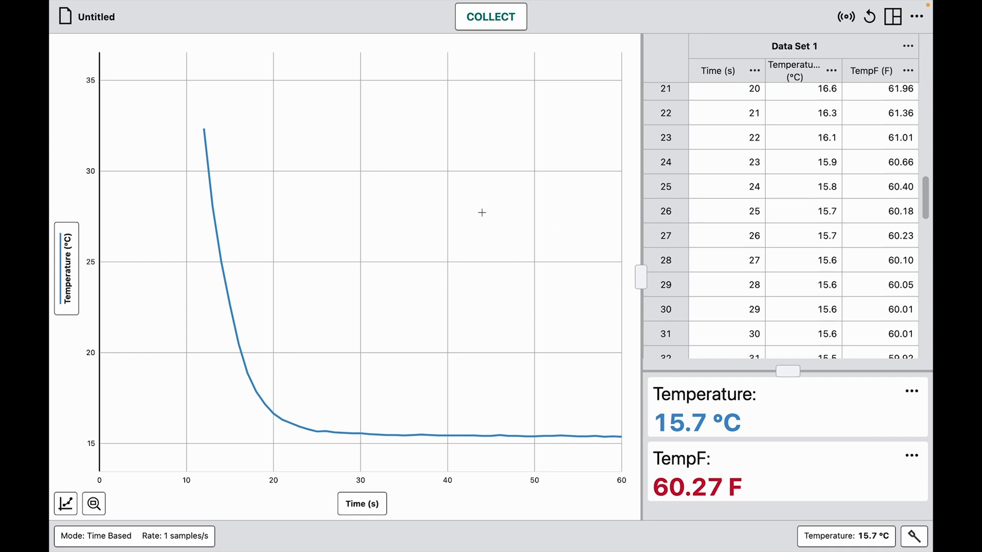
- Enable Temperature error bars in Column Options with a fixed value of 0.5
click(832, 72)
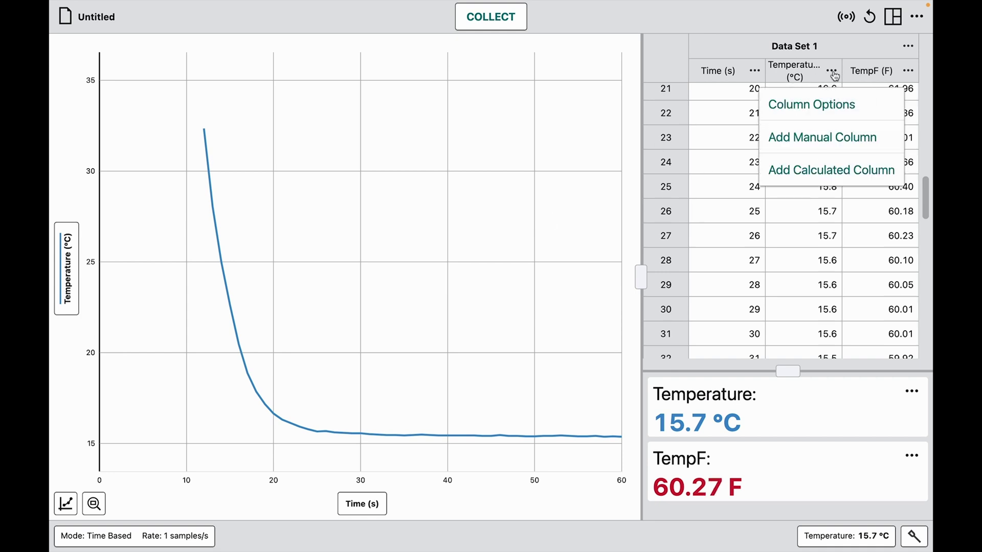
click(821, 96)
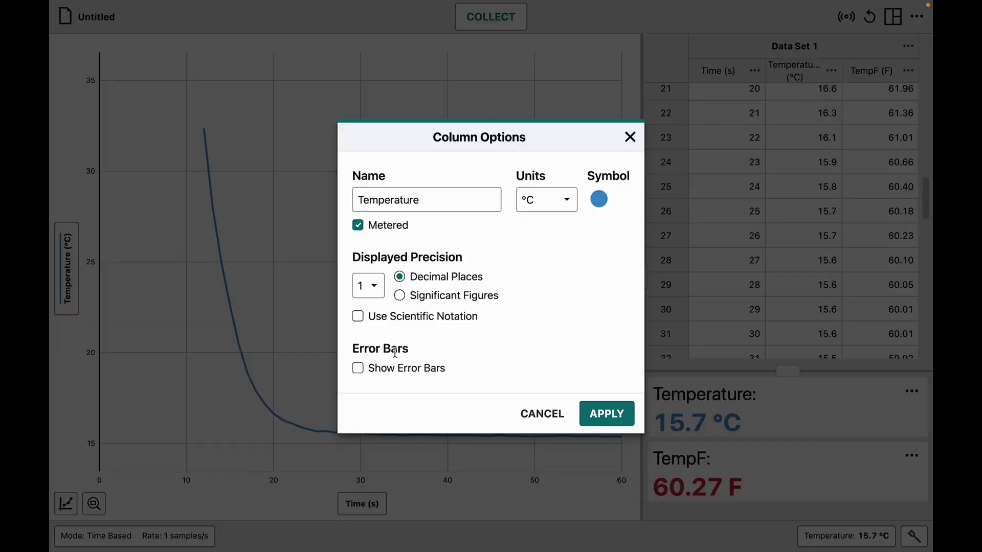
click(363, 368)
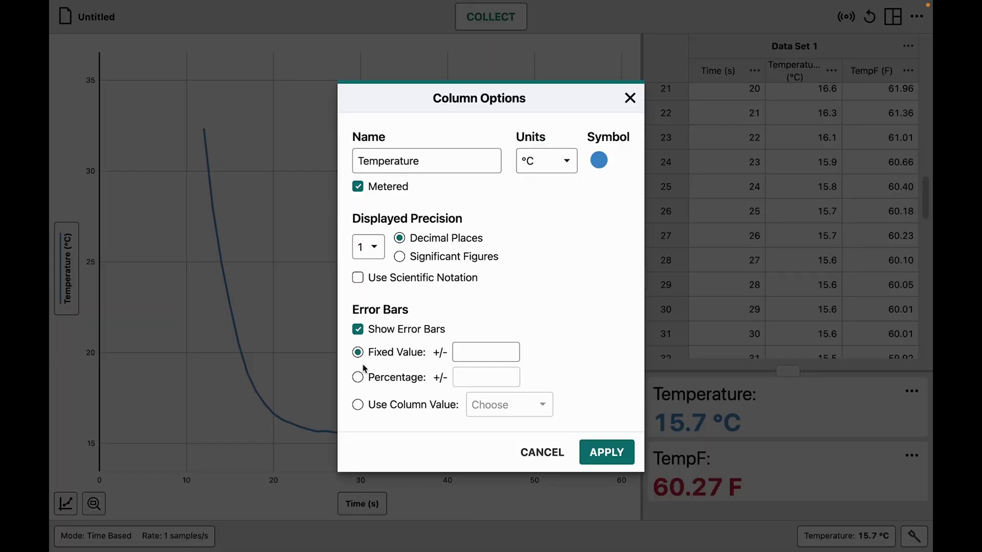
click(476, 353)
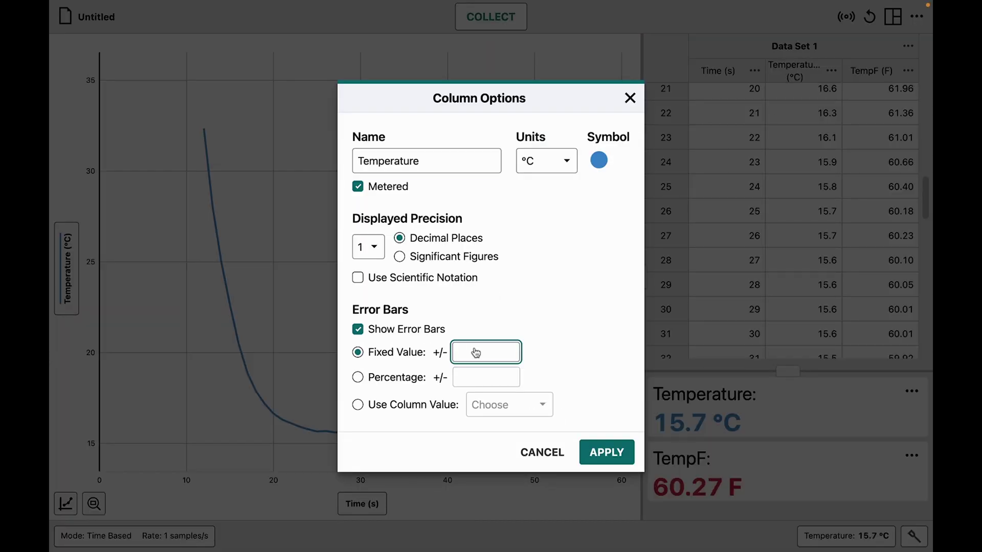
text(0.5)
click(605, 453)
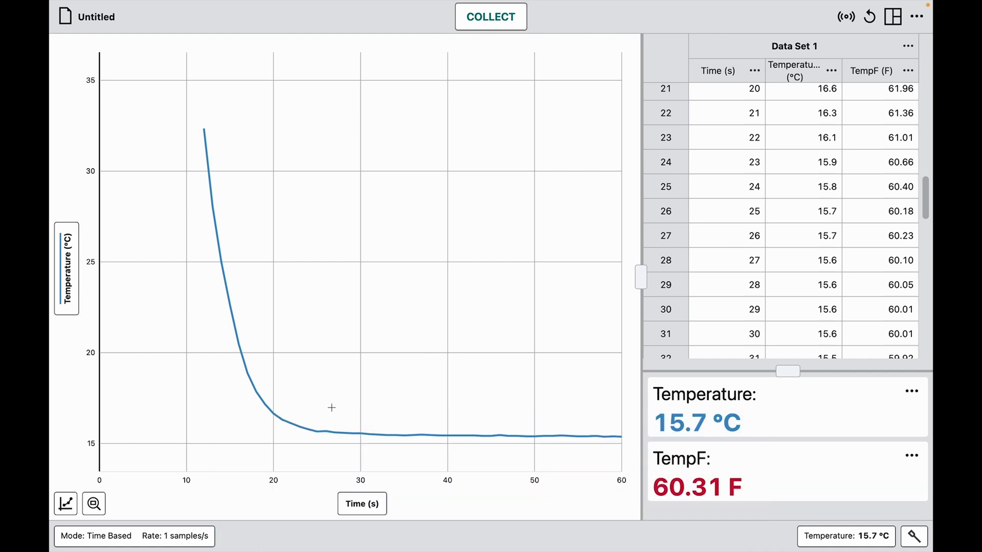
- Apply a Natural Exponent curve fit to the cooling data
click(63, 508)
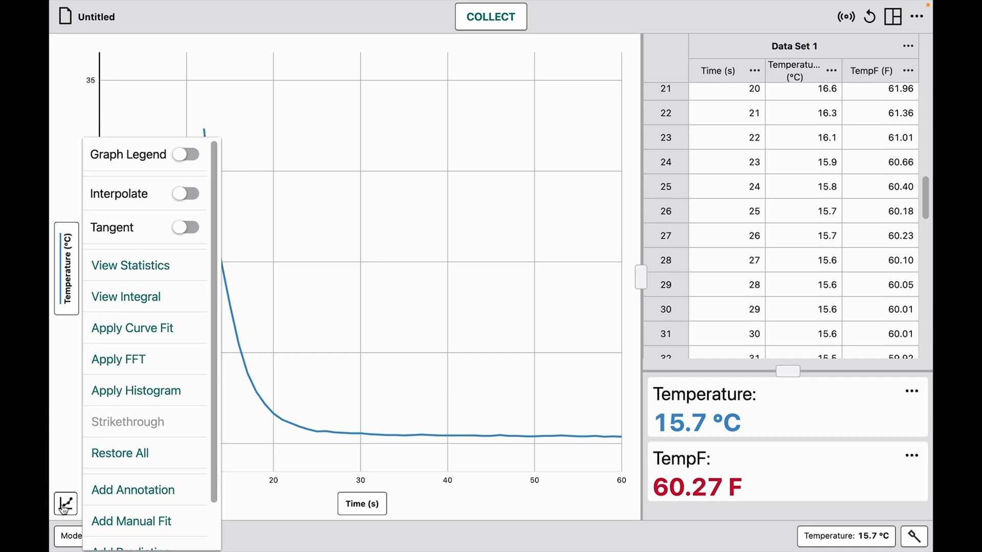
click(156, 330)
click(188, 428)
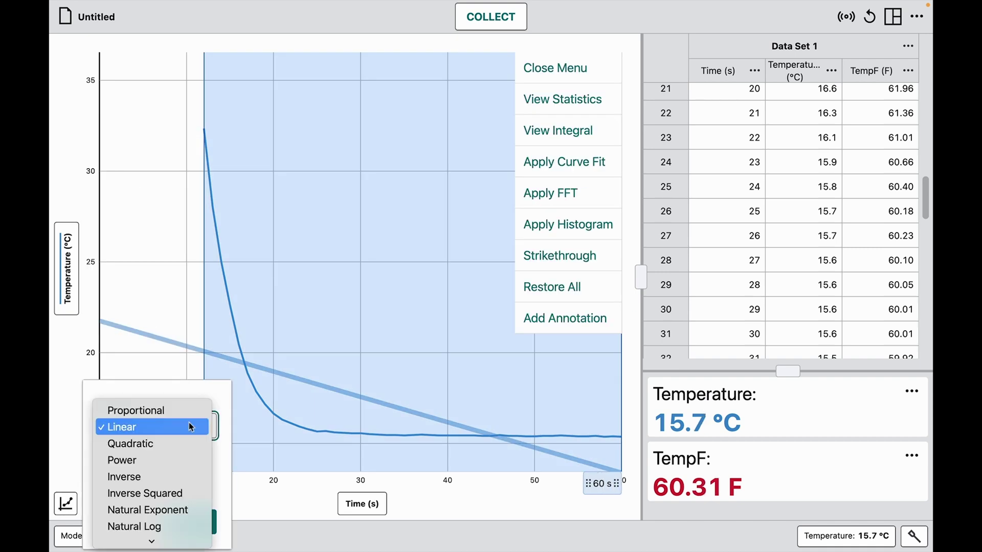
click(177, 510)
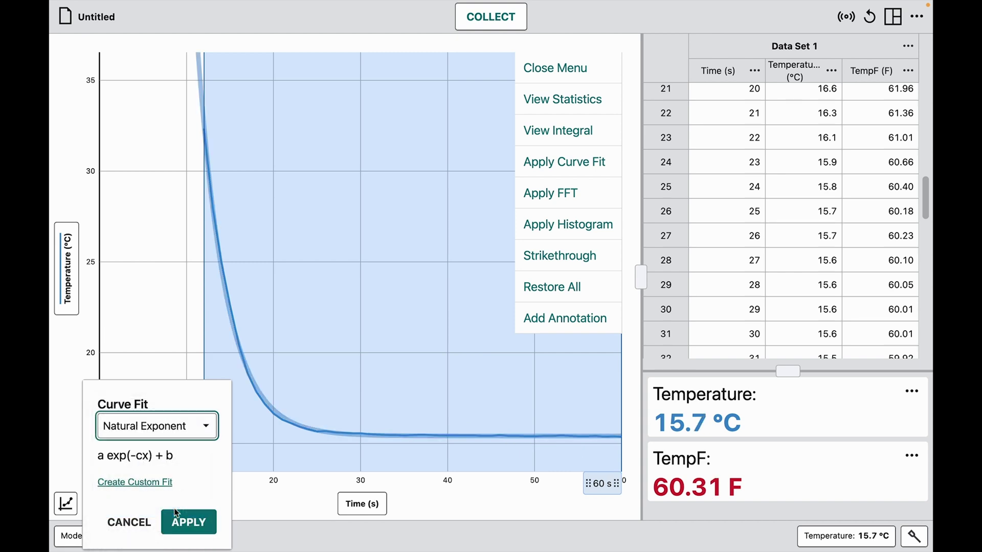
click(182, 517)
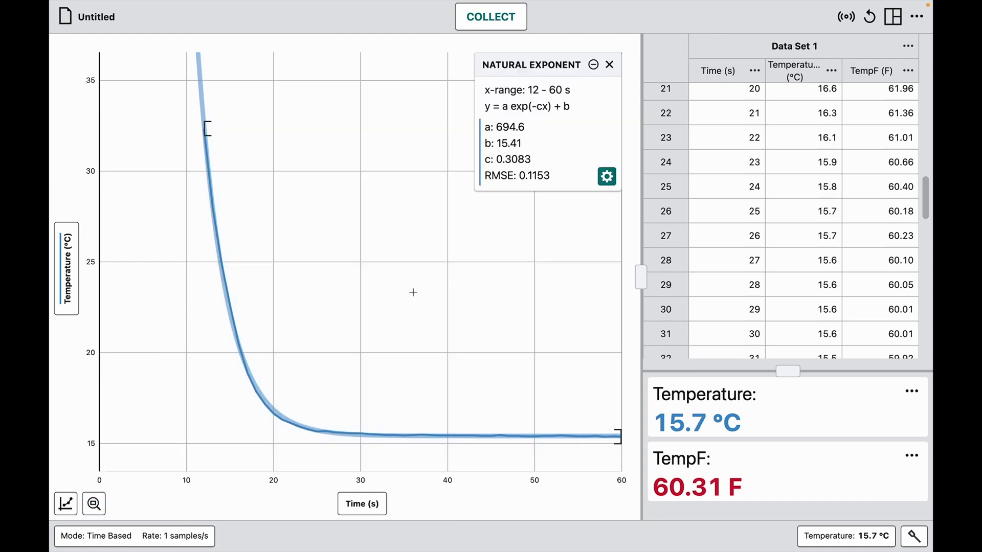
- Turn on Show Uncertainty of Fit Parameters in the fit's options
click(606, 178)
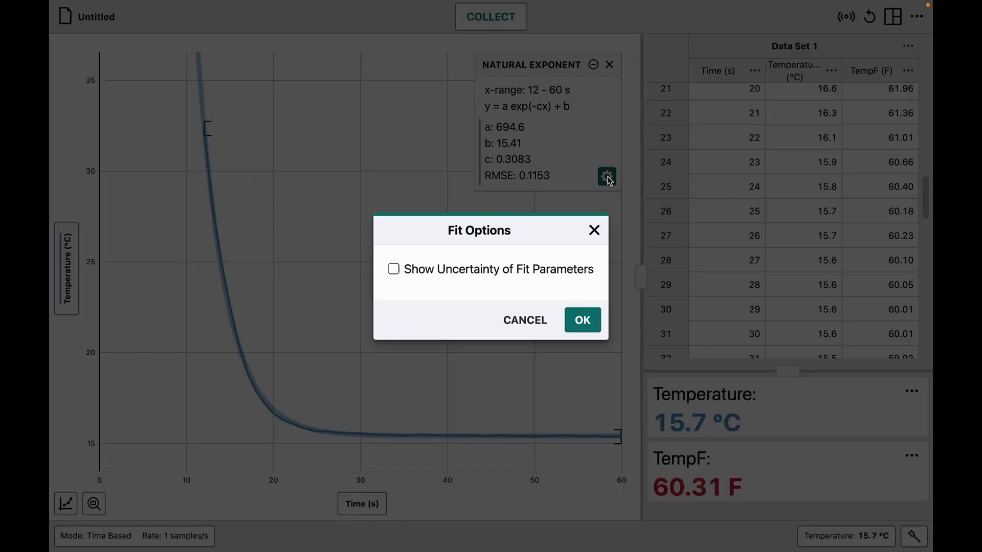
click(392, 269)
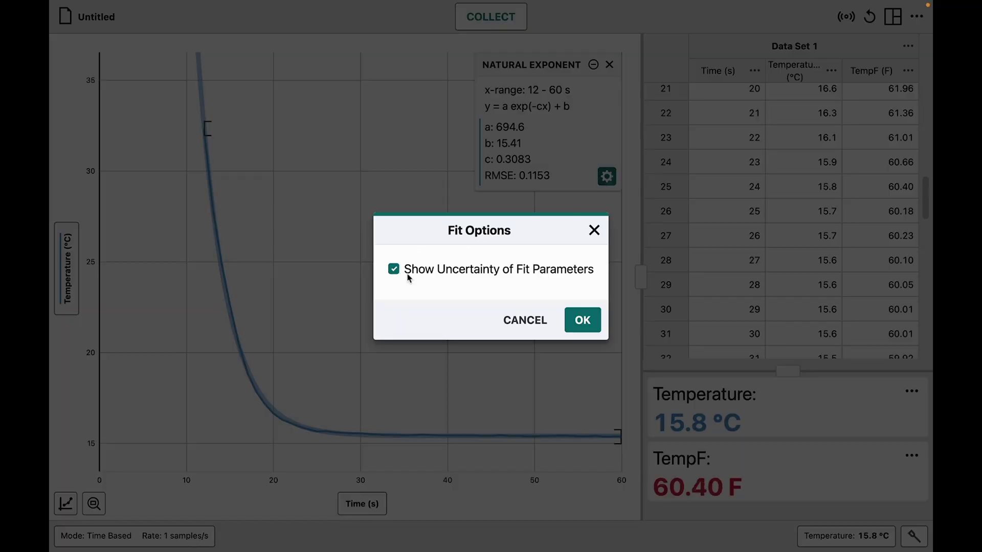
click(583, 320)
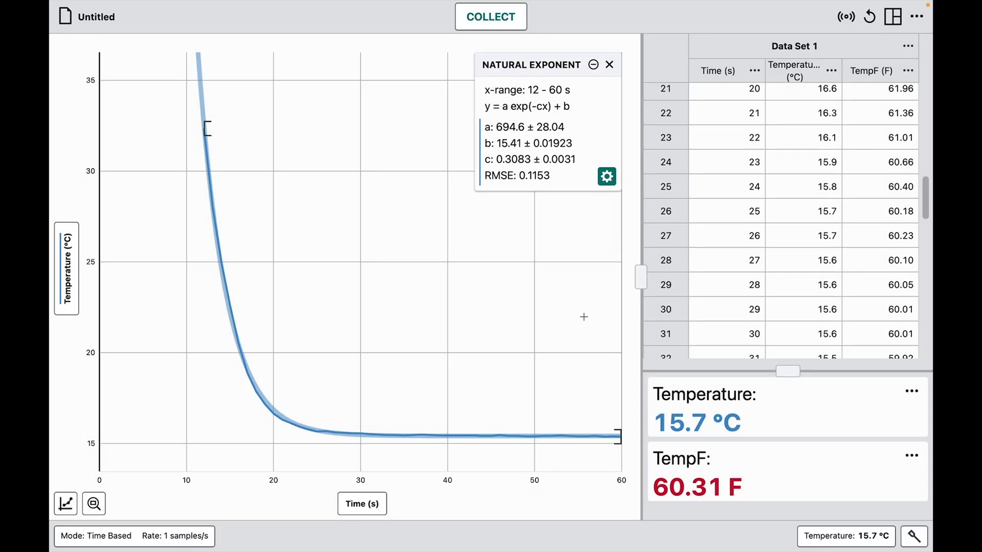